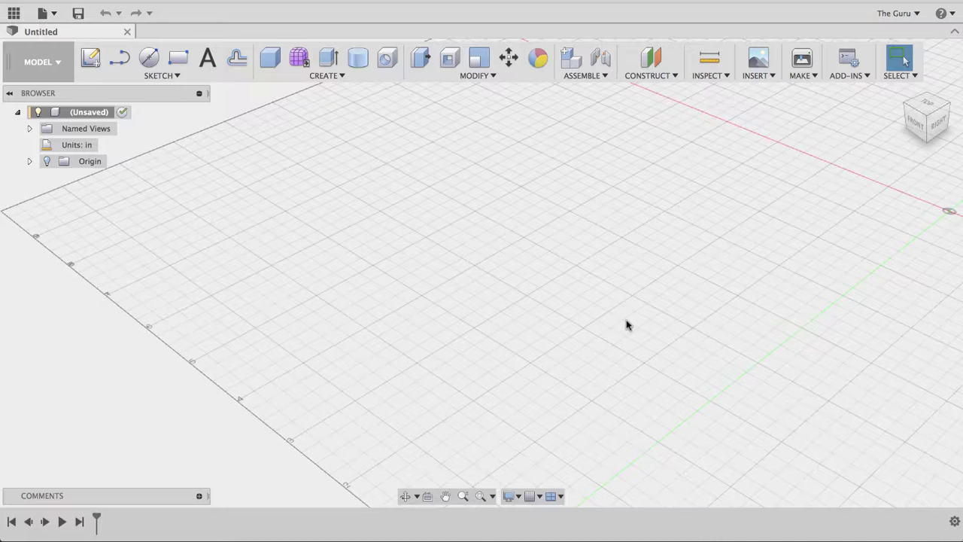
Pan the empty grid sideways with the Pan tool until the green axis crosses the view.
{"action": "mouse_move", "coordinate": [628, 325]}
{"action": "middle_mouse_down"}
{"action": "mouse_move", "coordinate": [540, 341]}
{"action": "mouse_move", "coordinate": [565, 346]}
{"action": "mouse_move", "coordinate": [541, 329]}
{"action": "mouse_move", "coordinate": [539, 311]}
{"action": "middle_mouse_up"}
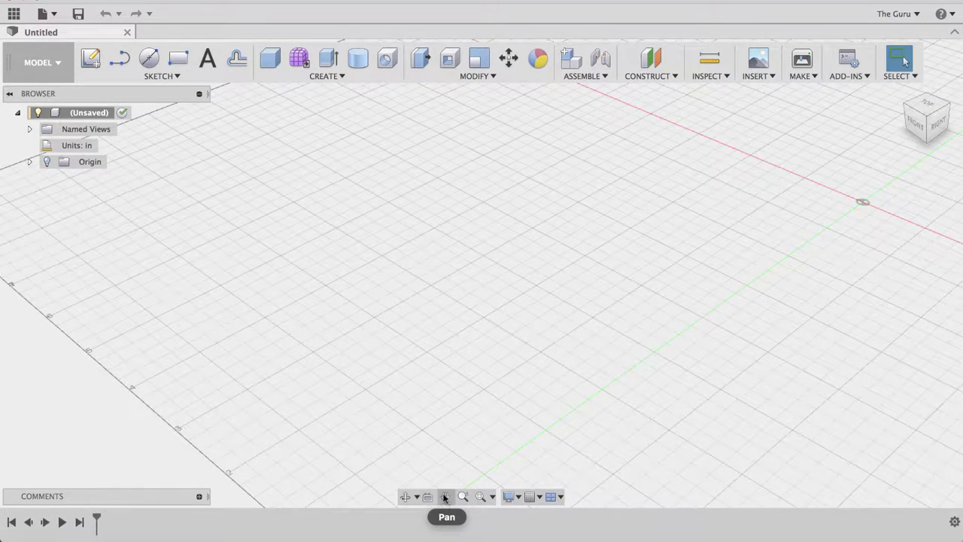
{"action": "left_click", "coordinate": [446, 499]}
{"action": "mouse_move", "coordinate": [574, 320]}
{"action": "left_mouse_down"}
{"action": "mouse_move", "coordinate": [394, 314]}
{"action": "mouse_move", "coordinate": [498, 306]}
{"action": "mouse_move", "coordinate": [471, 334]}
{"action": "left_mouse_up"}
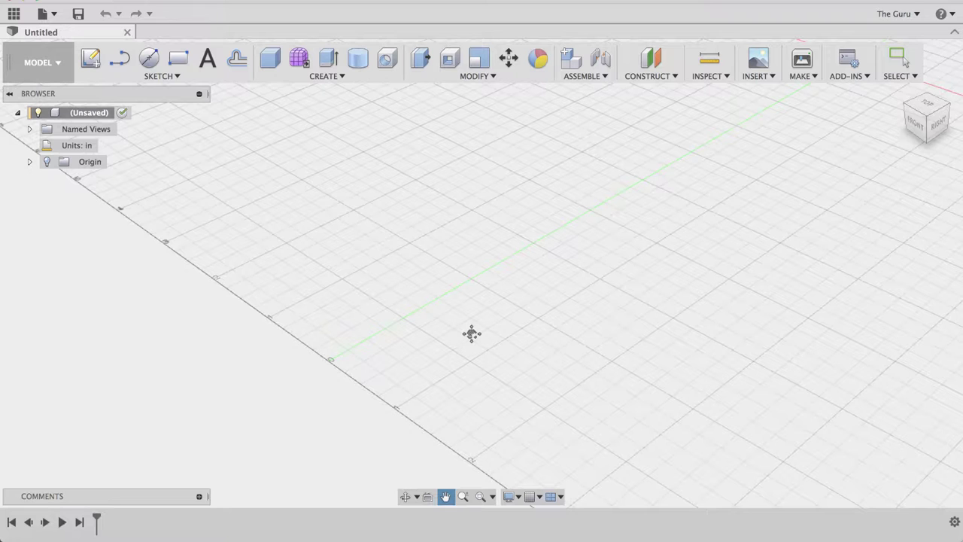
Leave Pan mode, then drag the origin and red axis toward the canvas centre.
{"action": "key", "text": "Escape"}
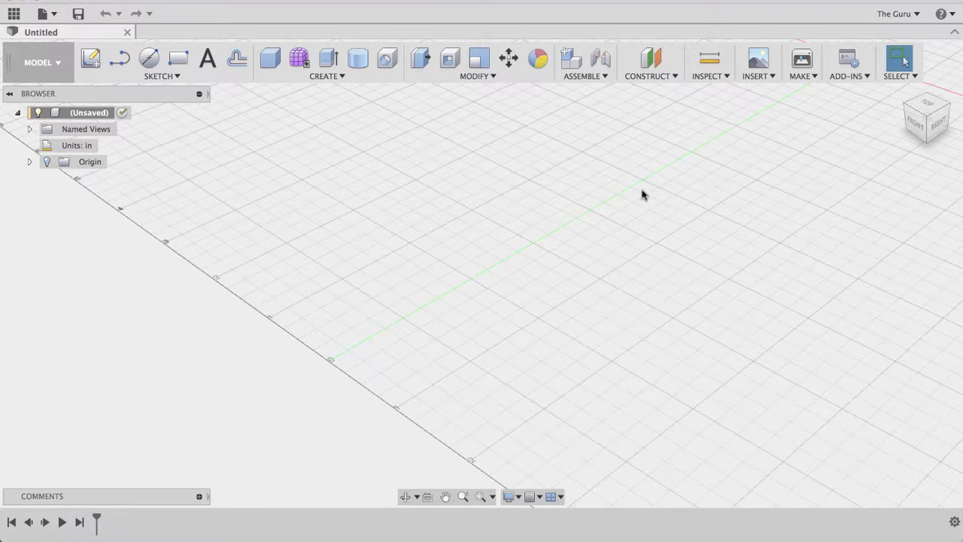
{"action": "mouse_move", "coordinate": [641, 195]}
{"action": "middle_mouse_down"}
{"action": "mouse_move", "coordinate": [608, 265]}
{"action": "mouse_move", "coordinate": [492, 361]}
{"action": "middle_mouse_up"}
{"action": "mouse_move", "coordinate": [637, 218]}
{"action": "middle_mouse_down"}
{"action": "mouse_move", "coordinate": [563, 283]}
{"action": "mouse_move", "coordinate": [501, 248]}
{"action": "mouse_move", "coordinate": [490, 301]}
{"action": "middle_mouse_up"}
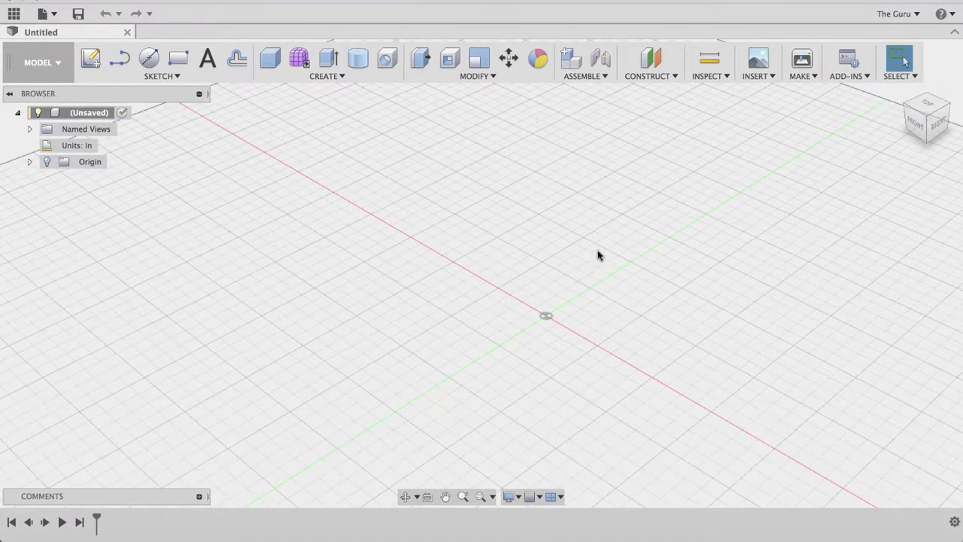
{"action": "mouse_move", "coordinate": [598, 256]}
{"action": "middle_mouse_down"}
{"action": "mouse_move", "coordinate": [518, 307]}
{"action": "mouse_move", "coordinate": [509, 273]}
{"action": "mouse_move", "coordinate": [544, 254]}
{"action": "middle_mouse_up"}
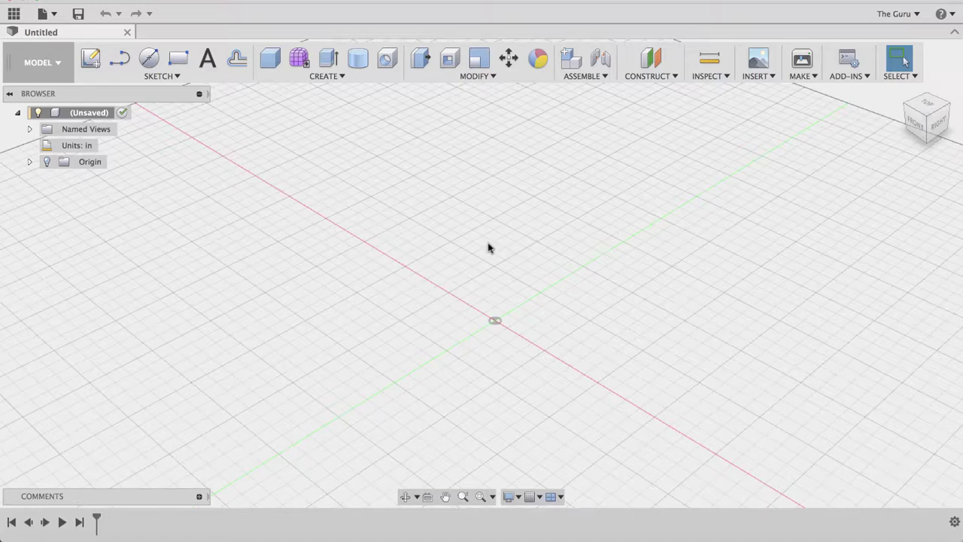
{"action": "scroll", "coordinate": [553, 274], "scroll_direction": "down", "scroll_amount": 3}
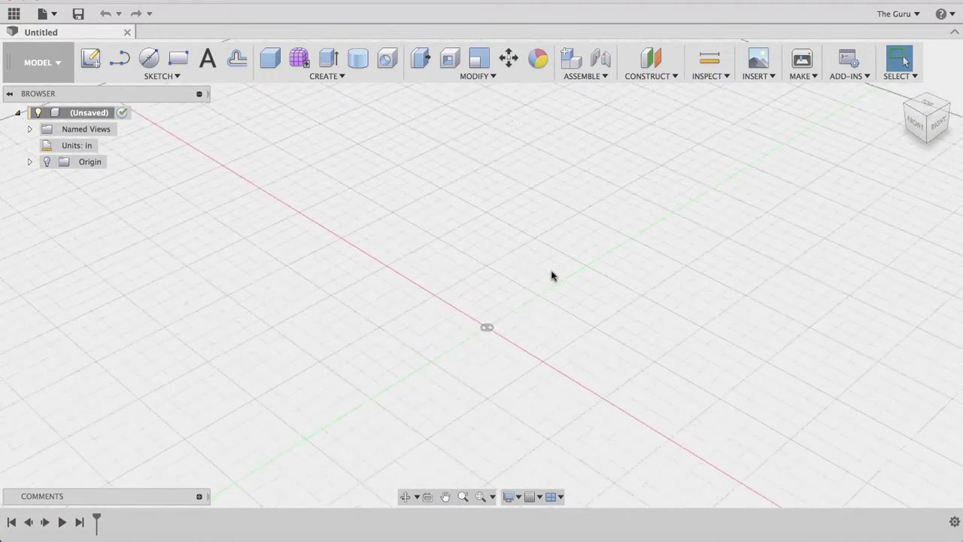
{"action": "scroll", "coordinate": [550, 275], "scroll_direction": "up", "scroll_amount": 1}
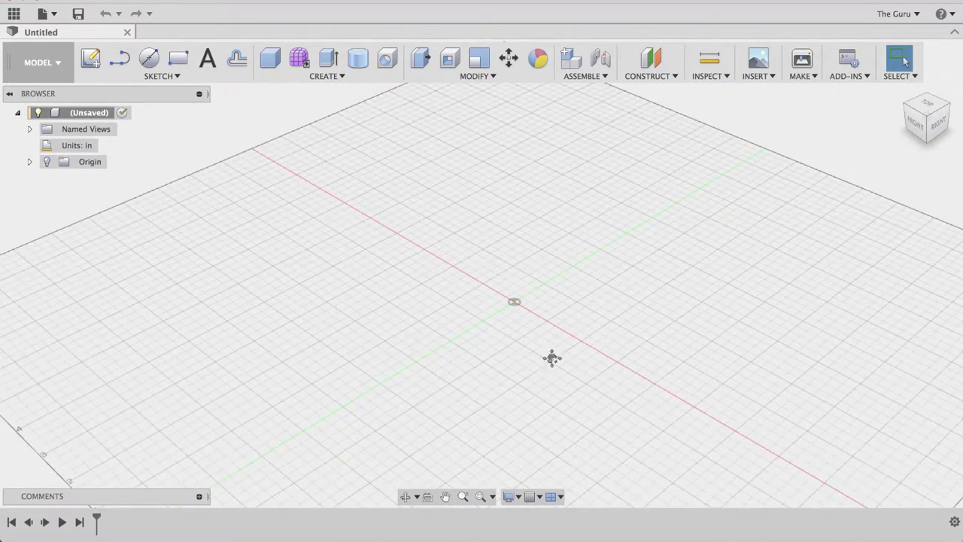
Pan and orbit the grid to a steeper tilt with the origin centred.
{"action": "middle_click_drag", "start_coordinate": [552, 359], "coordinate": [567, 268]}
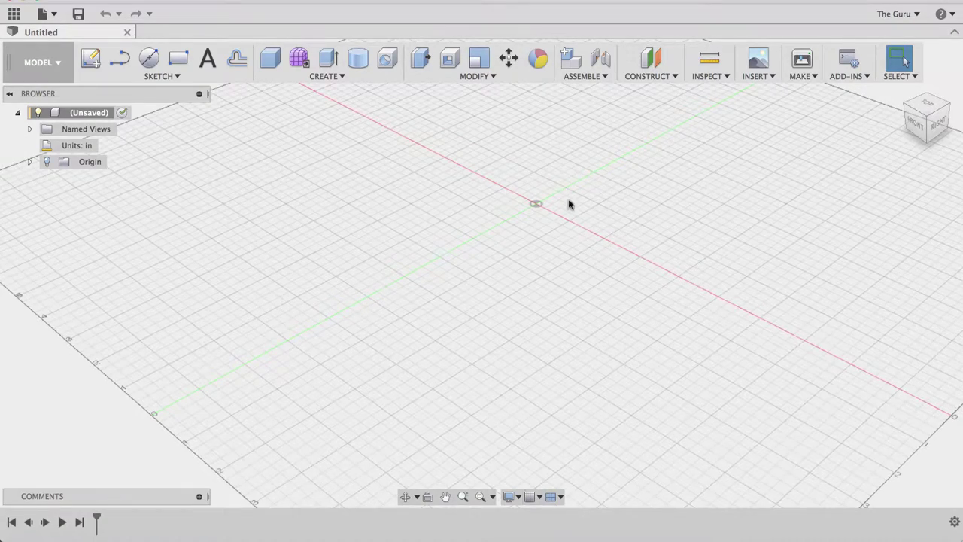
{"action": "middle_click_drag", "start_coordinate": [556, 364], "coordinate": [411, 372], "text": "shift"}
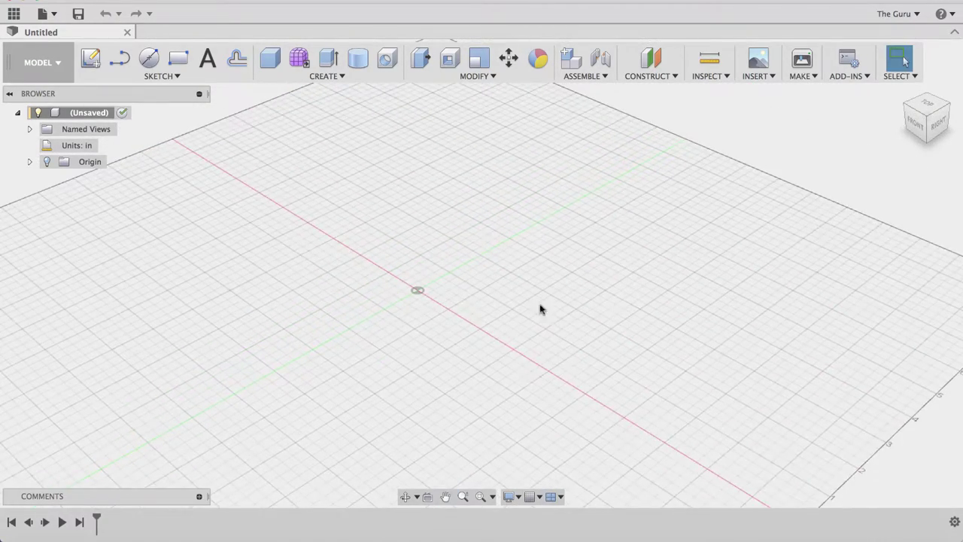
{"action": "middle_click_drag", "start_coordinate": [667, 275], "coordinate": [757, 152], "text": "shift"}
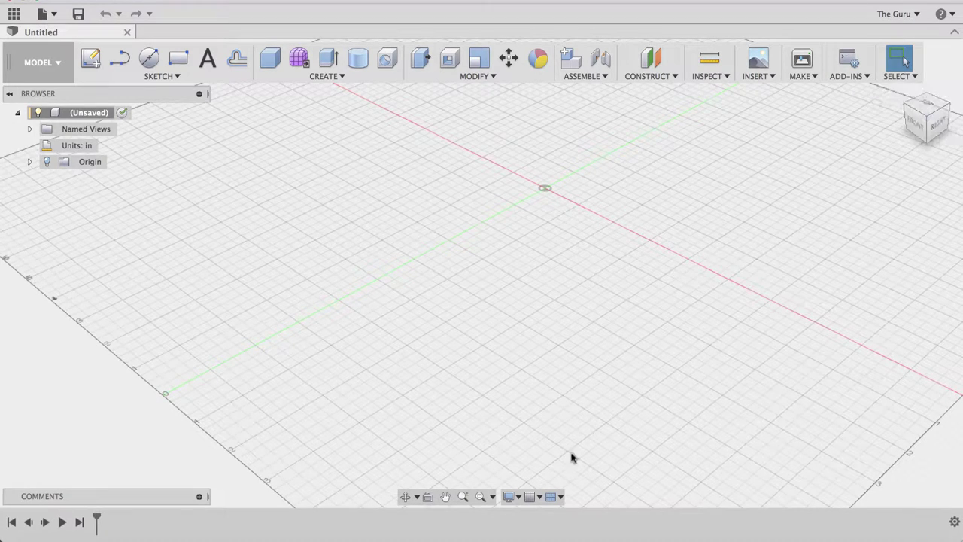
{"action": "mouse_move", "coordinate": [652, 223]}
{"action": "middle_mouse_down", "text": "shift"}
{"action": "mouse_move", "coordinate": [594, 303]}
{"action": "mouse_move", "coordinate": [555, 282]}
{"action": "middle_mouse_up", "text": "shift"}
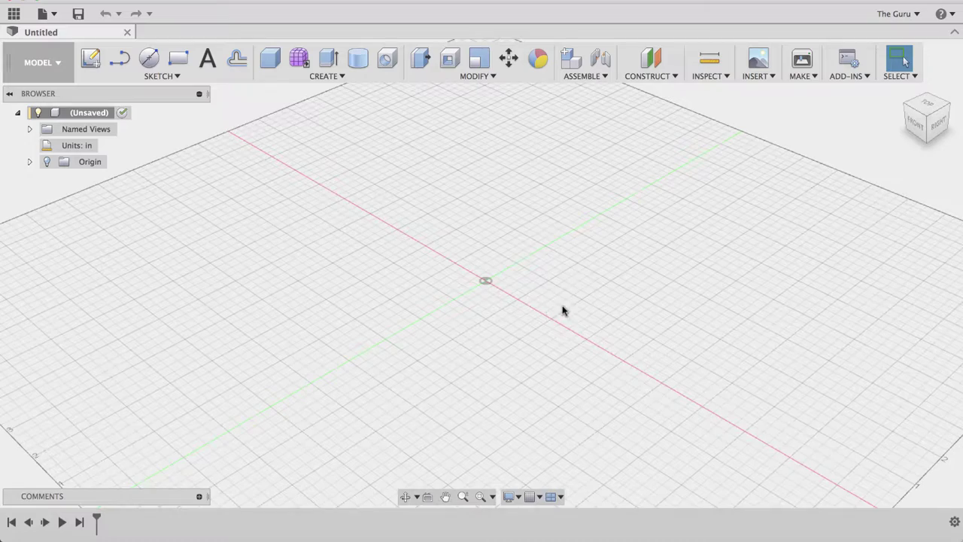
{"action": "mouse_move", "coordinate": [539, 271]}
{"action": "middle_mouse_down"}
{"action": "mouse_move", "coordinate": [591, 241]}
{"action": "mouse_move", "coordinate": [546, 226]}
{"action": "mouse_move", "coordinate": [556, 264]}
{"action": "mouse_move", "coordinate": [571, 243]}
{"action": "mouse_move", "coordinate": [559, 261]}
{"action": "mouse_move", "coordinate": [539, 260]}
{"action": "mouse_move", "coordinate": [545, 253]}
{"action": "middle_mouse_up"}
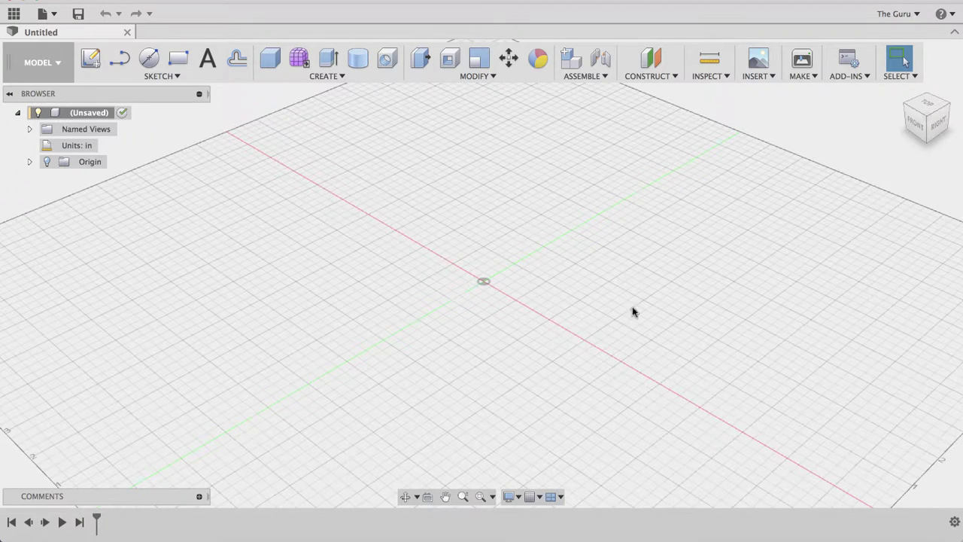
{"action": "scroll", "coordinate": [474, 331], "scroll_direction": "down", "scroll_amount": 2}
{"action": "scroll", "coordinate": [475, 318], "scroll_direction": "down", "scroll_amount": 2}
{"action": "scroll", "coordinate": [482, 315], "scroll_direction": "down", "scroll_amount": 2}
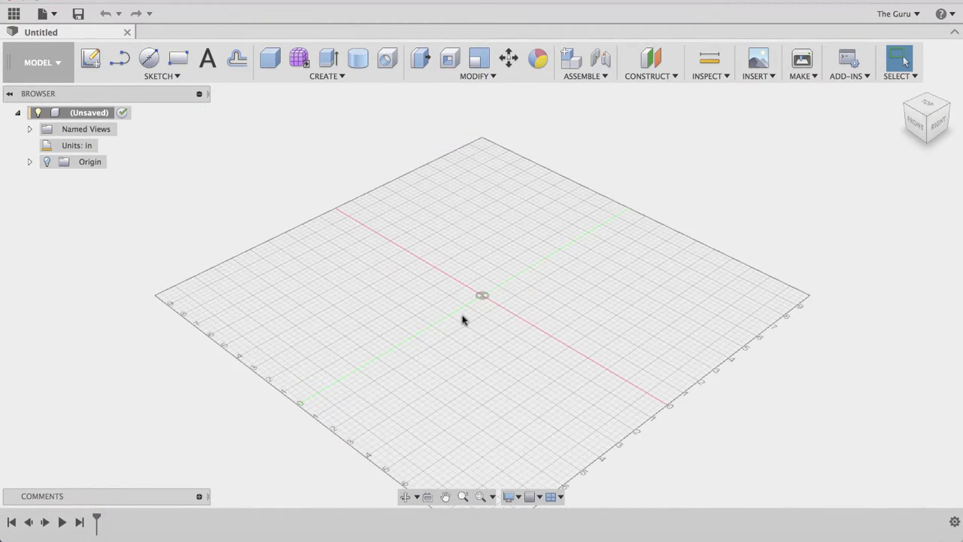
Shift the whole grid plane slightly to the right.
{"action": "mouse_move", "coordinate": [565, 288]}
{"action": "middle_mouse_down"}
{"action": "mouse_move", "coordinate": [573, 303]}
{"action": "mouse_move", "coordinate": [555, 292]}
{"action": "middle_mouse_up"}
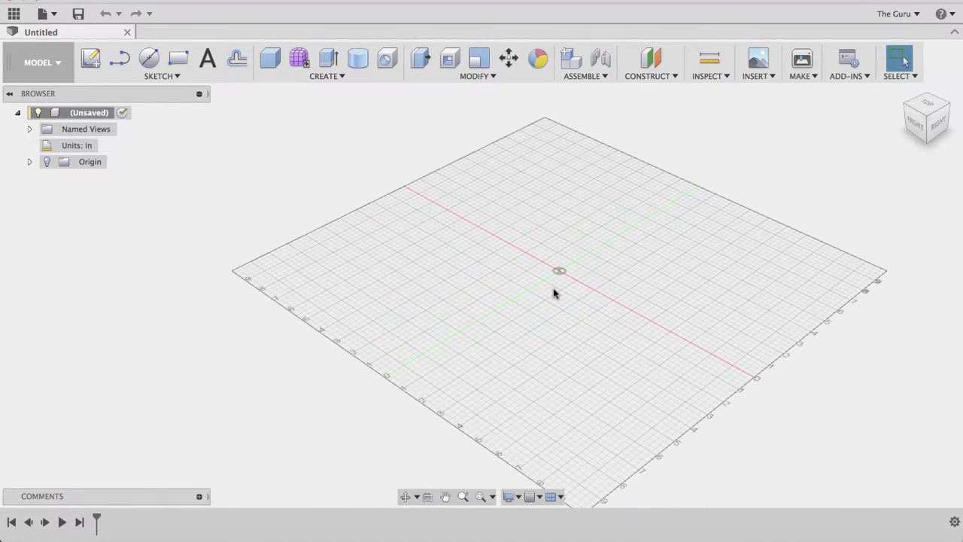
{"action": "scroll", "coordinate": [554, 292], "scroll_direction": "down", "scroll_amount": 1}
{"action": "scroll", "coordinate": [555, 292], "scroll_direction": "up", "scroll_amount": 2}
{"action": "scroll", "coordinate": [555, 291], "scroll_direction": "up", "scroll_amount": 2}
{"action": "scroll", "coordinate": [556, 290], "scroll_direction": "up", "scroll_amount": 2}
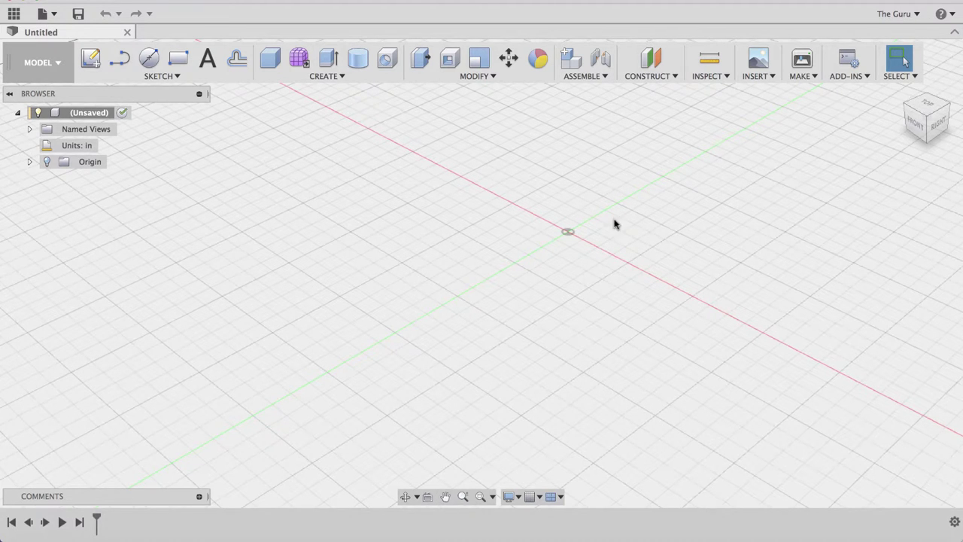
Open and dismiss the canvas context menu twice, then switch to Pan mode.
{"action": "right_click", "coordinate": [561, 266]}
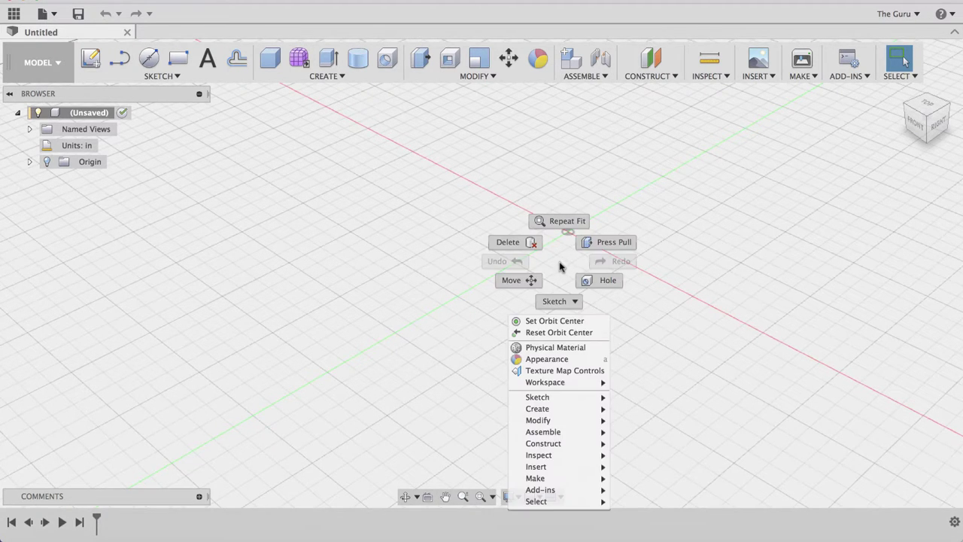
{"action": "left_click", "coordinate": [444, 280]}
{"action": "right_click", "coordinate": [479, 255]}
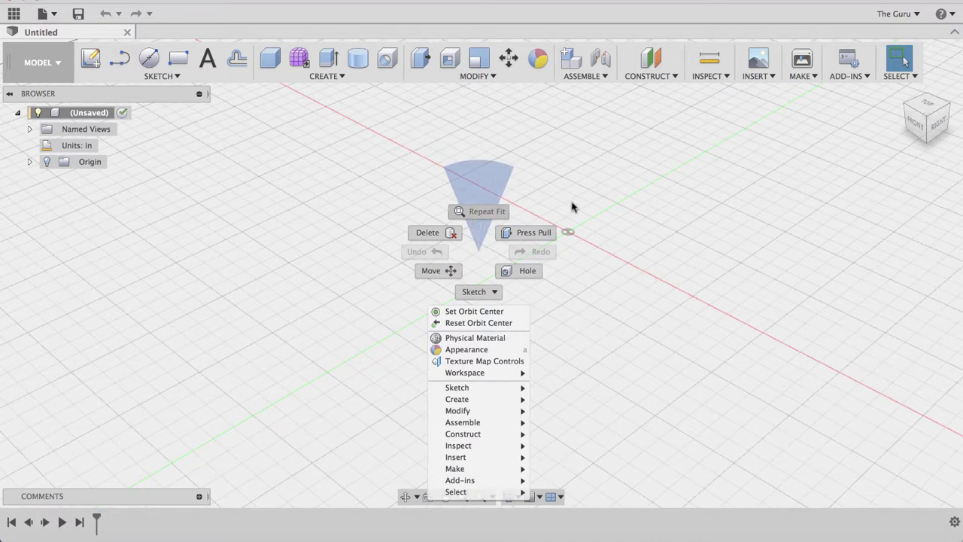
{"action": "left_click", "coordinate": [519, 167]}
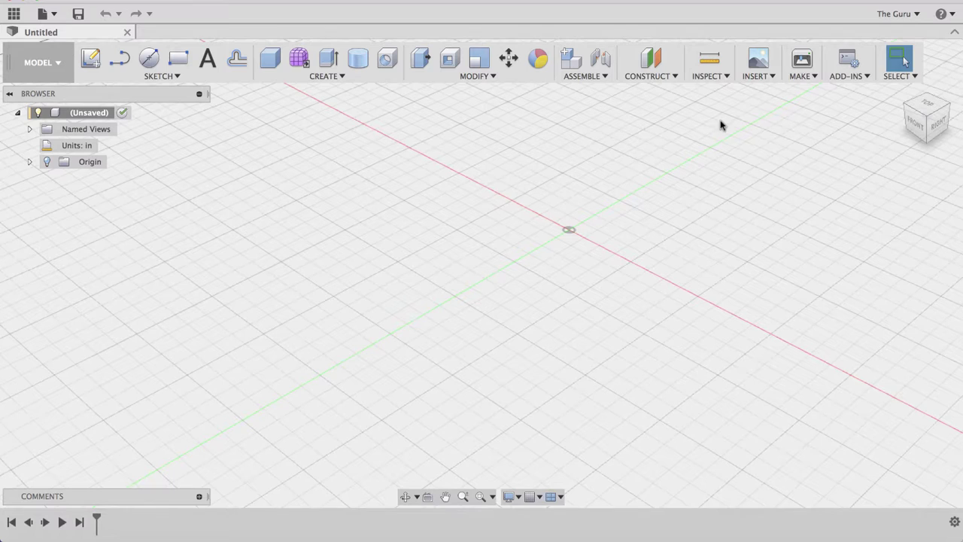
{"action": "left_click", "coordinate": [445, 496]}
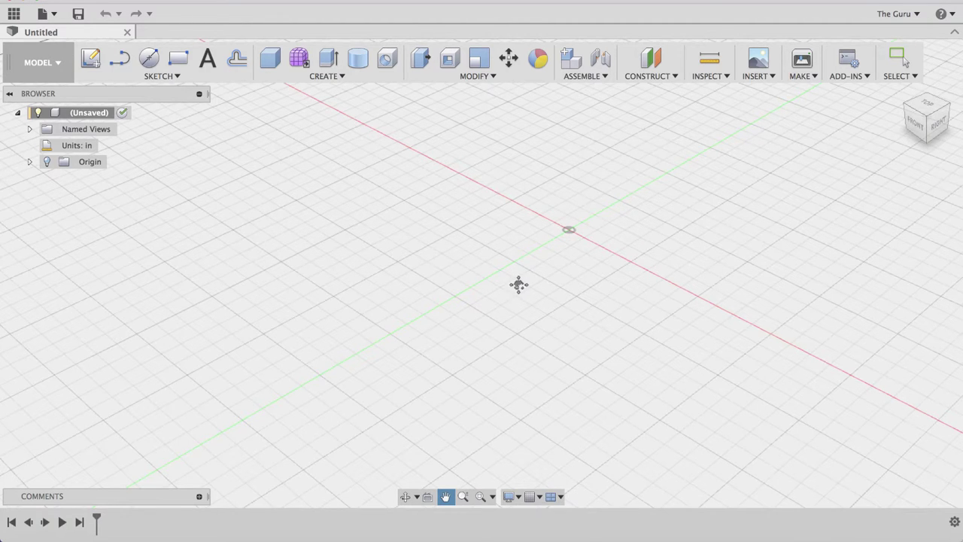
Pan the origin up and left, dismissing a context menu, then leave Pan mode.
{"action": "mouse_move", "coordinate": [516, 284]}
{"action": "left_mouse_down"}
{"action": "mouse_move", "coordinate": [454, 291]}
{"action": "mouse_move", "coordinate": [462, 303]}
{"action": "mouse_move", "coordinate": [471, 275]}
{"action": "left_mouse_up"}
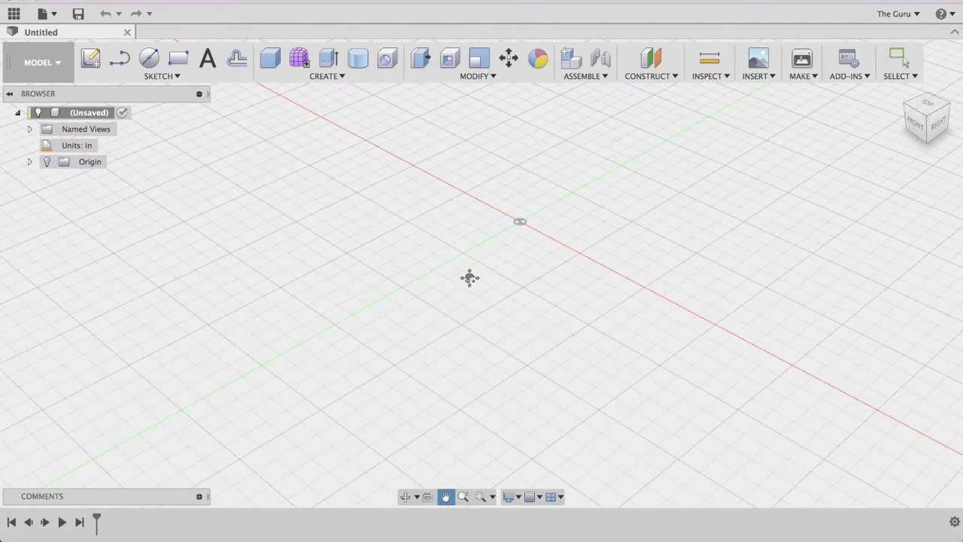
{"action": "right_click", "coordinate": [522, 259]}
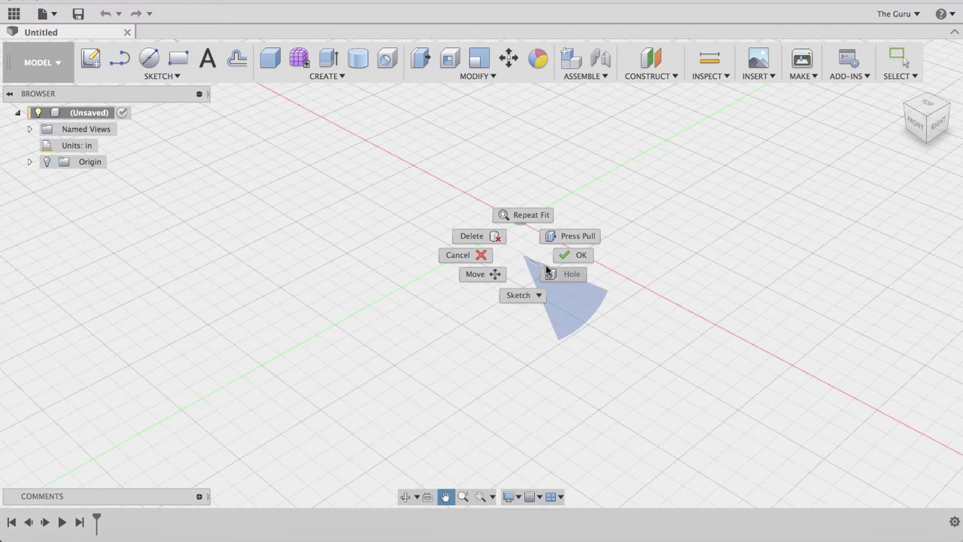
{"action": "left_click", "coordinate": [529, 301]}
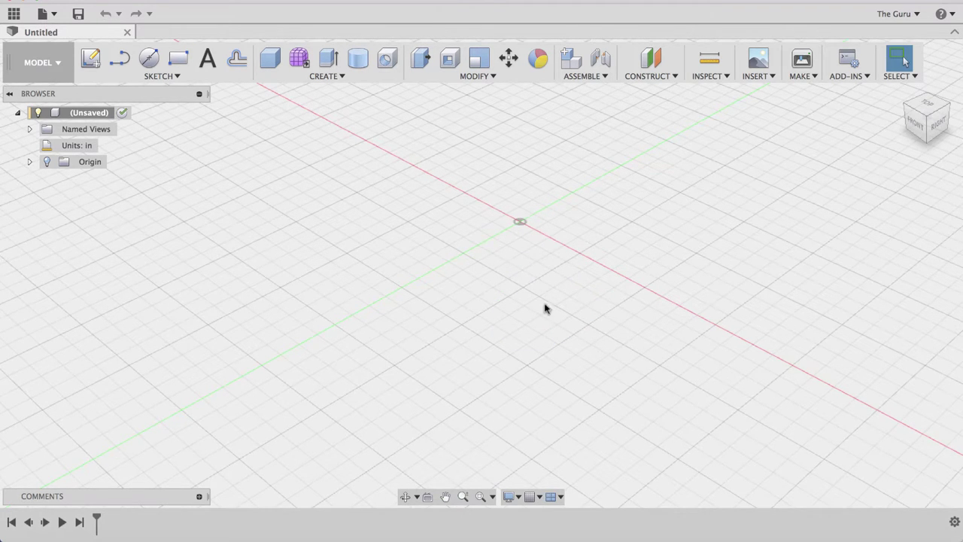
{"action": "mouse_move", "coordinate": [544, 308]}
{"action": "left_mouse_down"}
{"action": "mouse_move", "coordinate": [455, 286]}
{"action": "mouse_move", "coordinate": [484, 309]}
{"action": "left_mouse_up"}
{"action": "key", "text": "Escape"}
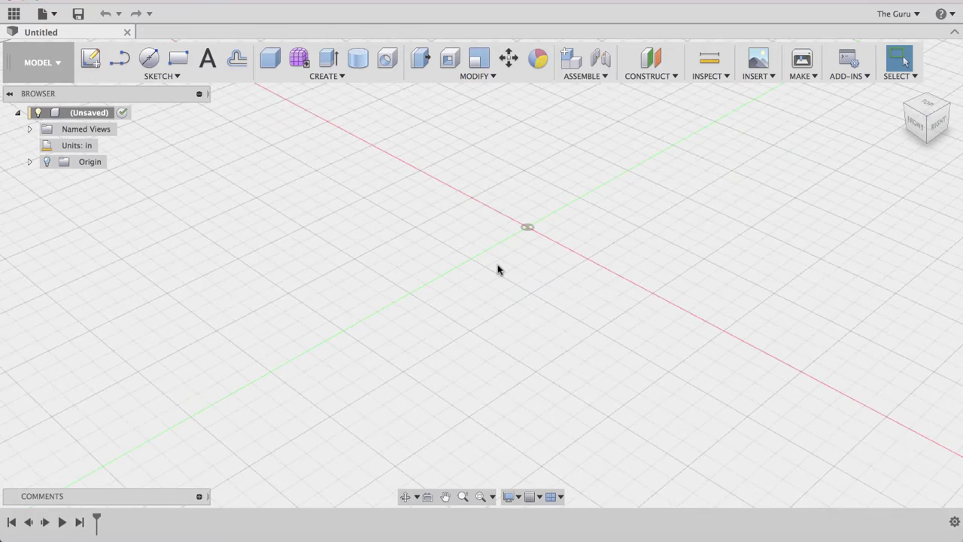
Re-enable Pan to move the origin lower, then show the view still panning after Esc.
{"action": "left_click", "coordinate": [446, 497]}
{"action": "mouse_move", "coordinate": [531, 274]}
{"action": "left_mouse_down"}
{"action": "mouse_move", "coordinate": [507, 284]}
{"action": "mouse_move", "coordinate": [536, 324]}
{"action": "left_mouse_up"}
{"action": "mouse_move", "coordinate": [640, 232]}
{"action": "left_mouse_down"}
{"action": "mouse_move", "coordinate": [570, 266]}
{"action": "mouse_move", "coordinate": [586, 269]}
{"action": "left_mouse_up"}
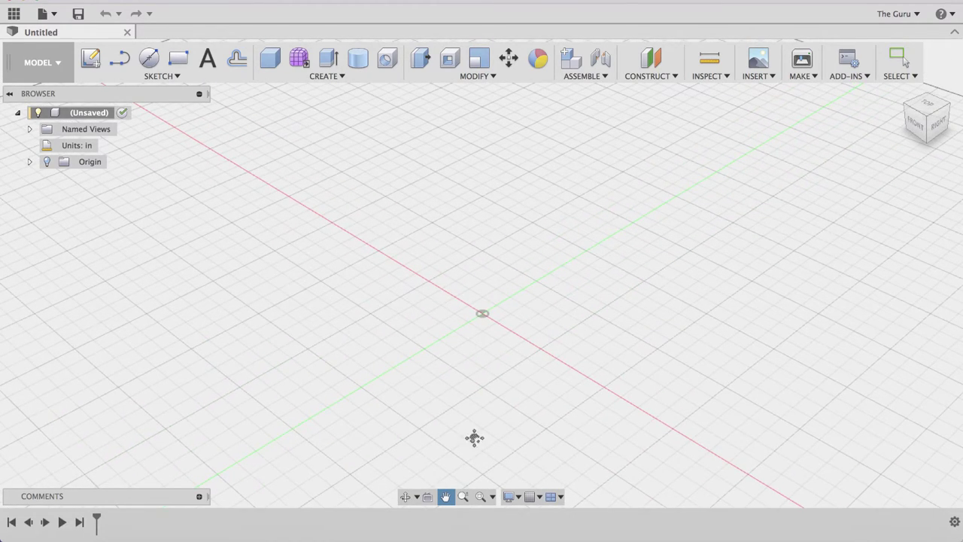
{"action": "key", "text": "Escape"}
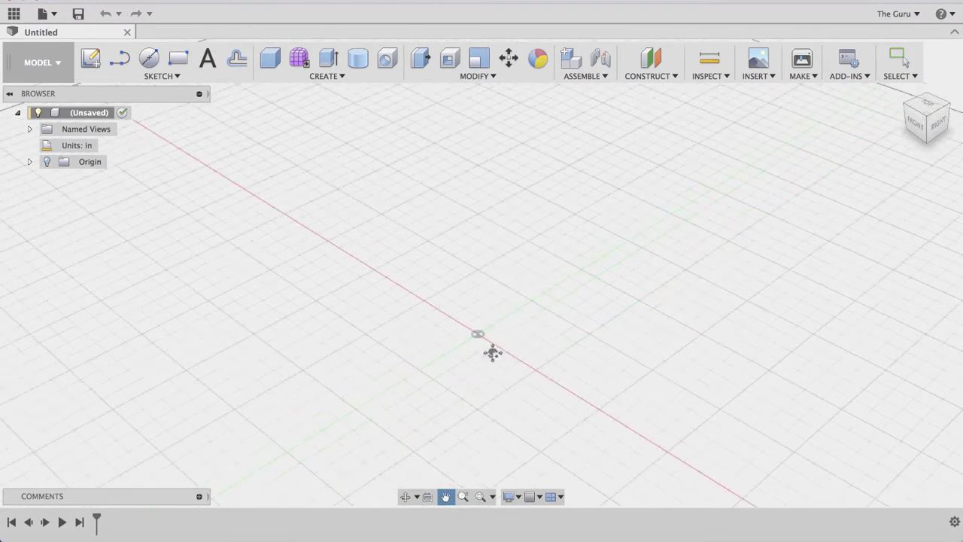
{"action": "middle_click_drag", "start_coordinate": [487, 348], "coordinate": [501, 301]}
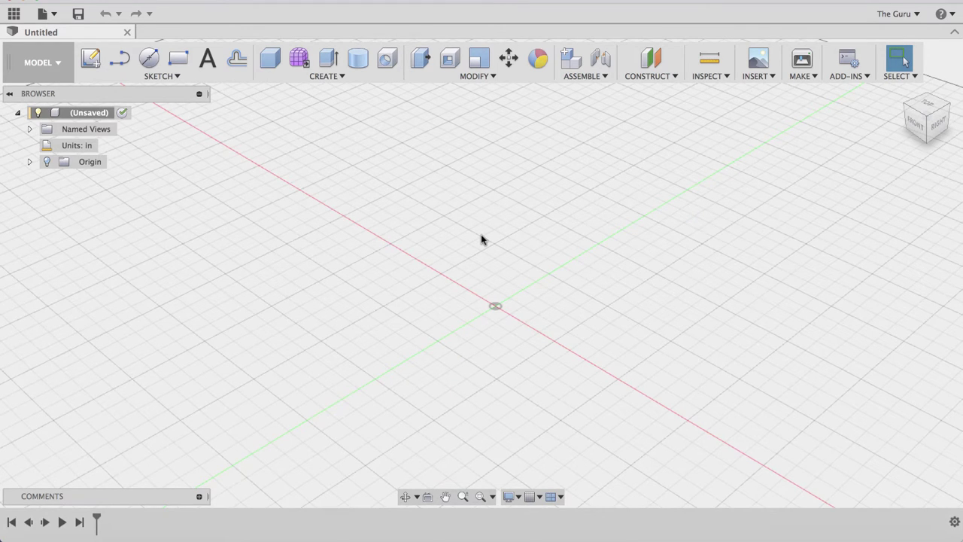